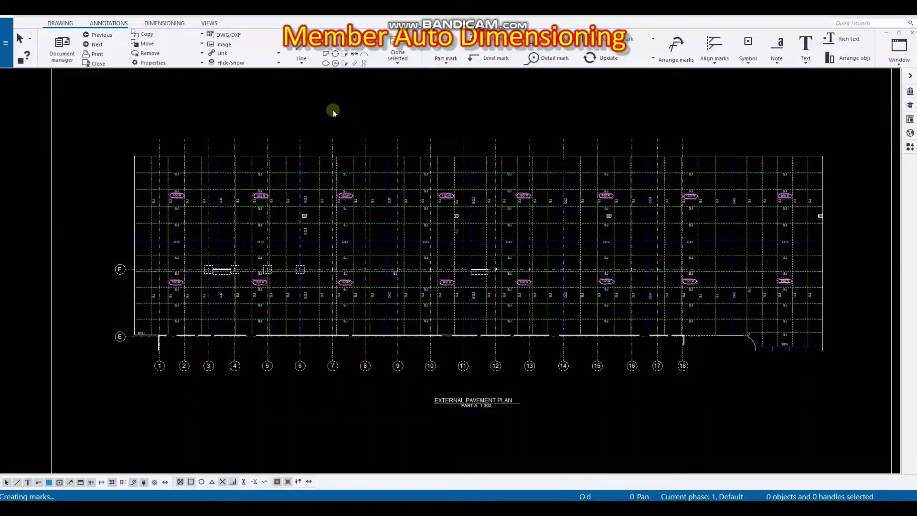
# Load the TNG_JOINT dimensioning settings in the general arrangement drawing properties and modify the drawing with them
pyautogui.doubleClick(385, 108)
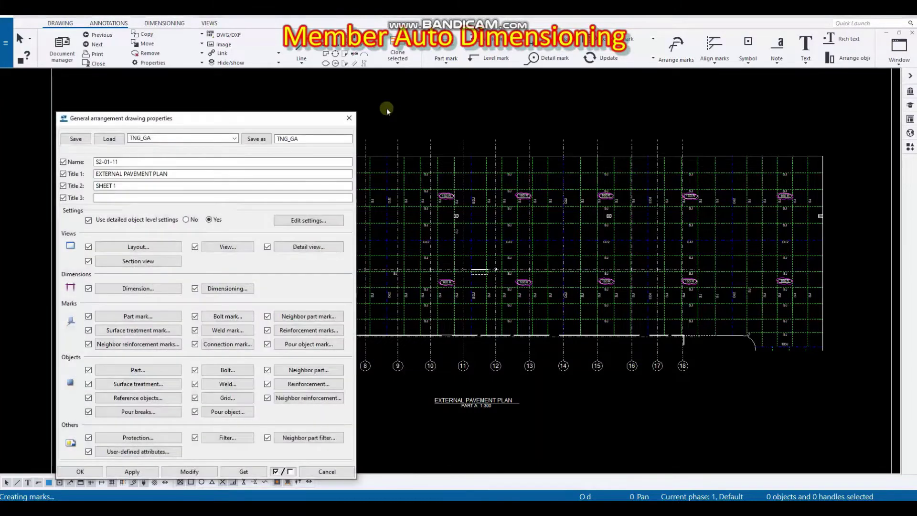
pyautogui.moveTo(260, 119); pyautogui.dragTo(260, 98)
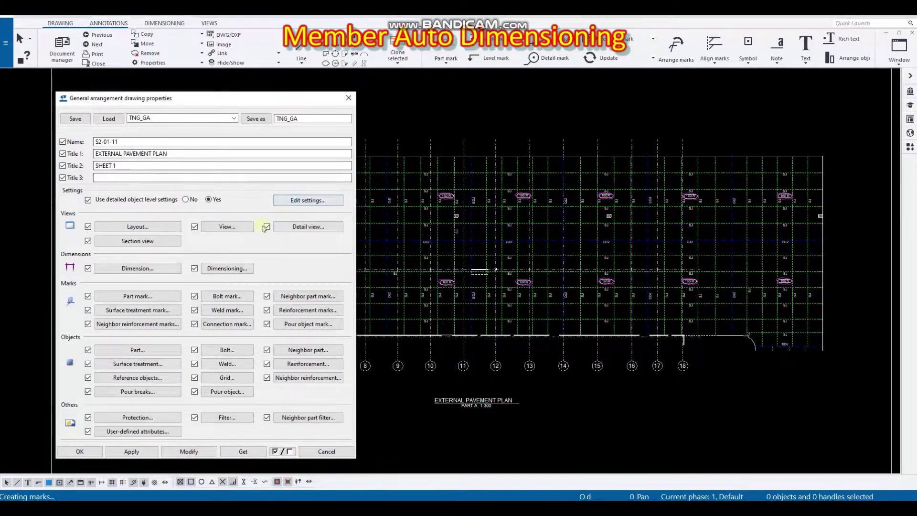
pyautogui.click(218, 268)
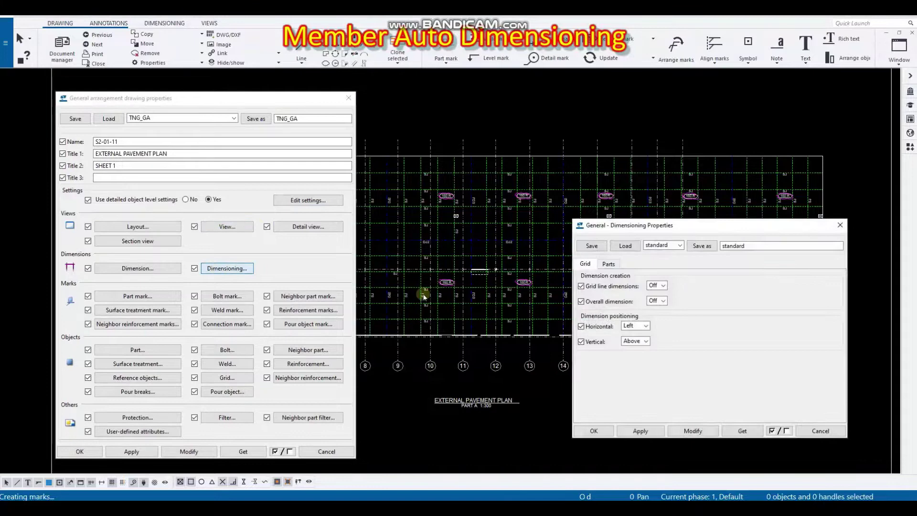
pyautogui.click(661, 245)
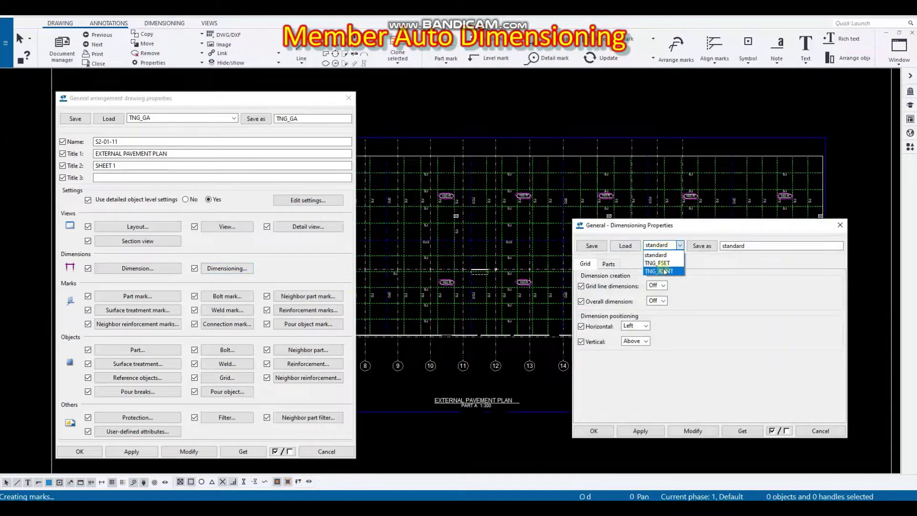
pyautogui.click(663, 271)
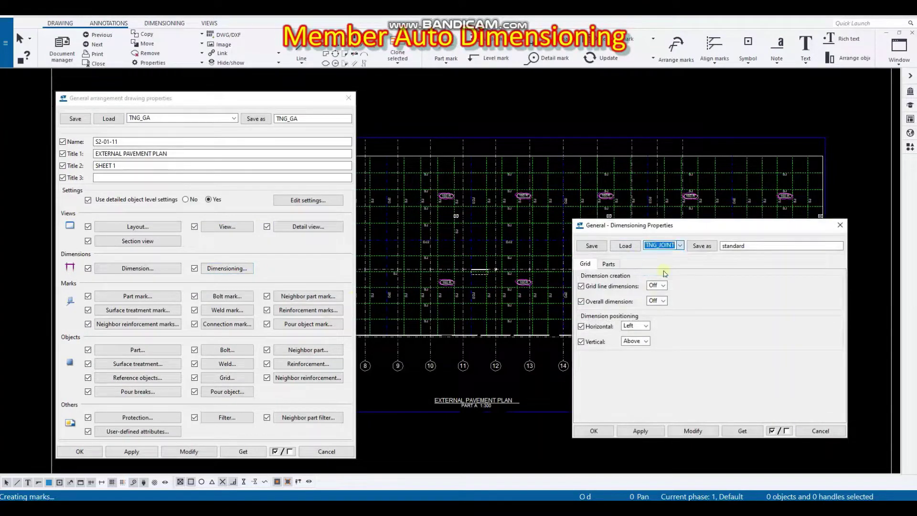
pyautogui.click(624, 246)
pyautogui.click(692, 431)
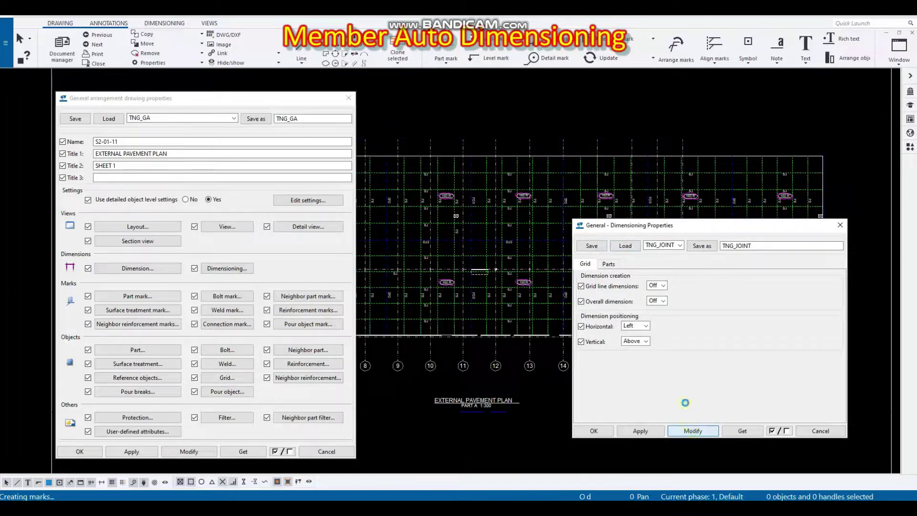
pyautogui.click(839, 224)
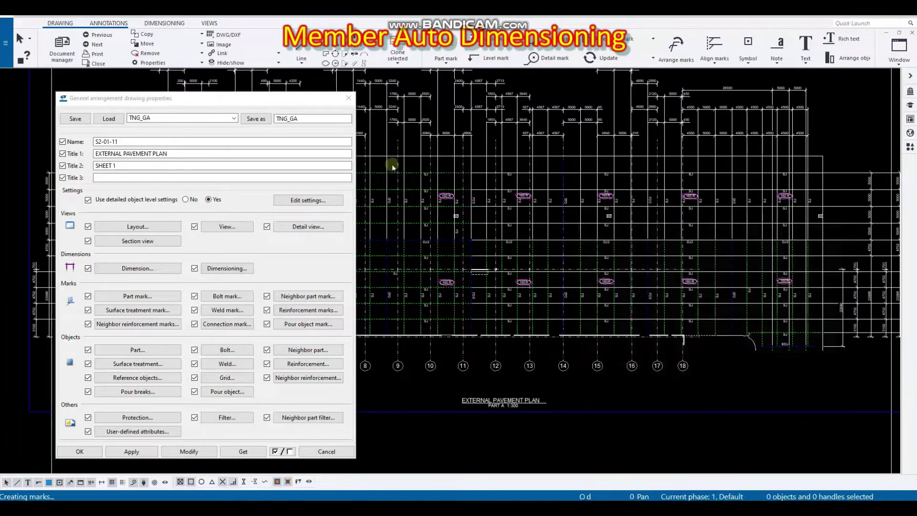
pyautogui.click(347, 99)
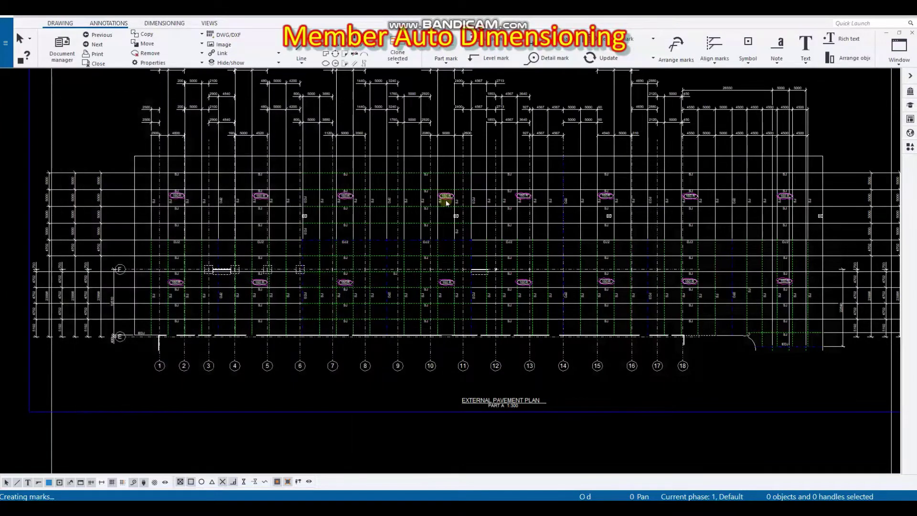
# Select the staggered horizontal dimensions above the pavement plan and combine their dimension lines
pyautogui.scroll(-4, 453, 228)
pyautogui.moveTo(522, 245); pyautogui.dragTo(486, 246, button='middle')
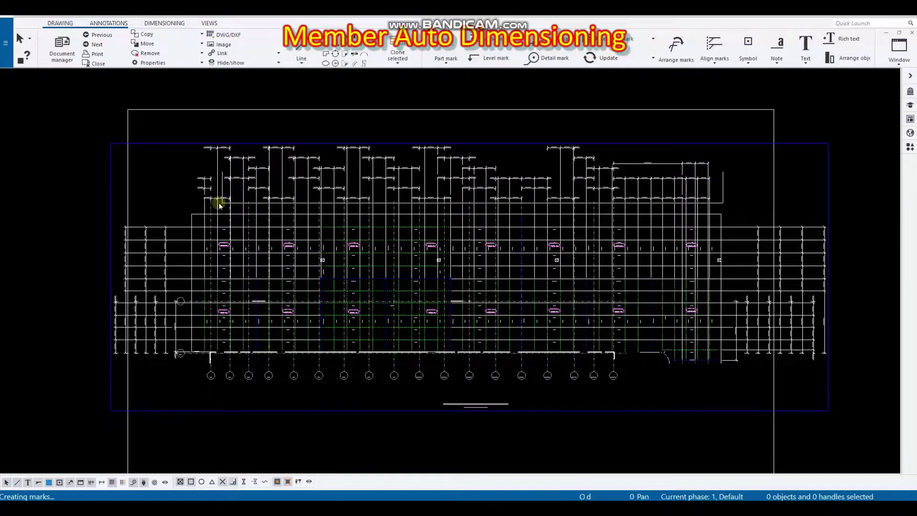
pyautogui.hotkey('ctrl', 'a')
pyautogui.rightClick(186, 196)
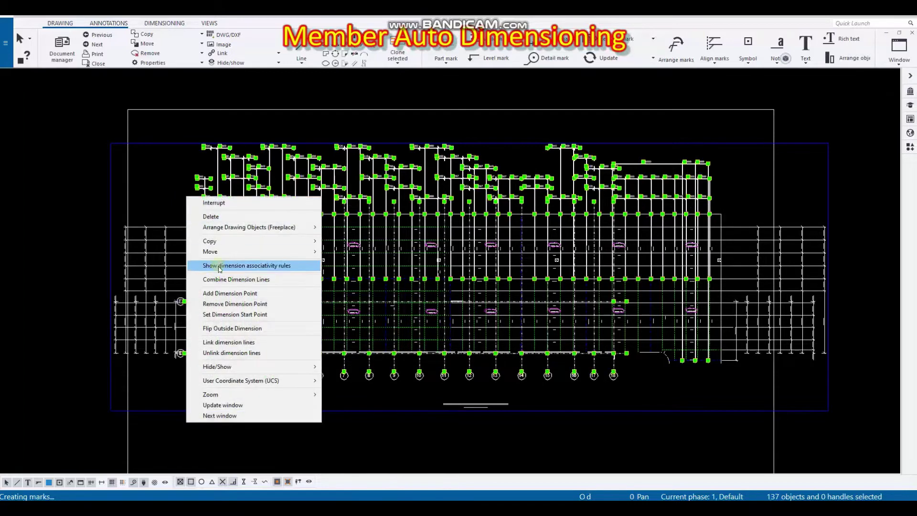
pyautogui.click(236, 280)
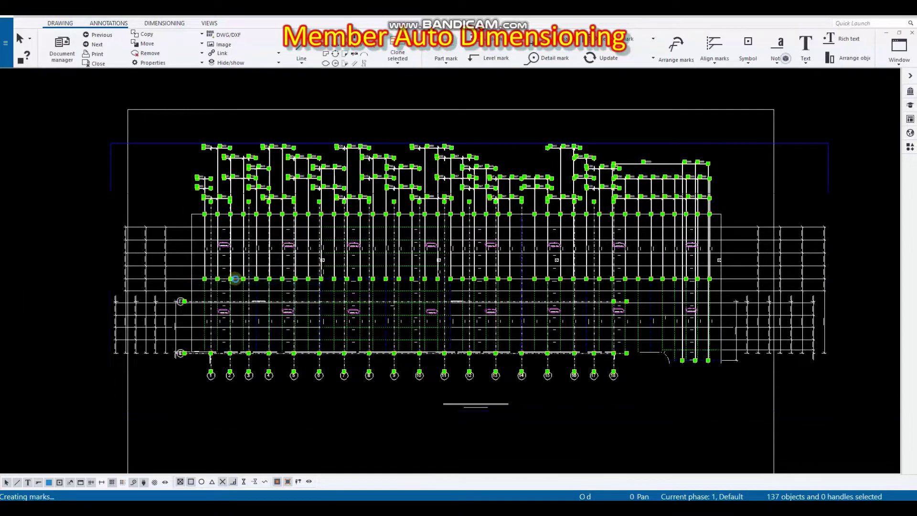
# Select the vertical dimensions at the plan's right end and combine their dimension lines
pyautogui.moveTo(708, 298); pyautogui.dragTo(493, 242, button='middle')
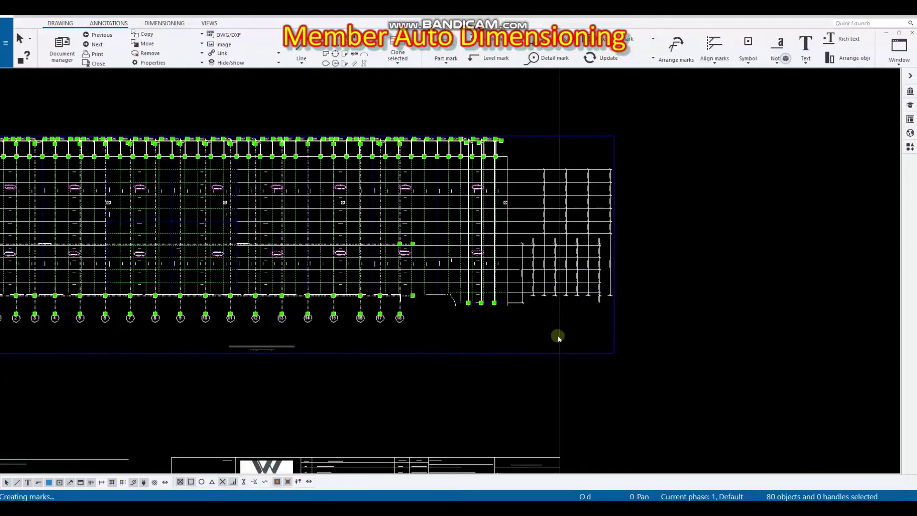
pyautogui.click(550, 199)
pyautogui.moveTo(537, 218); pyautogui.dragTo(516, 308)
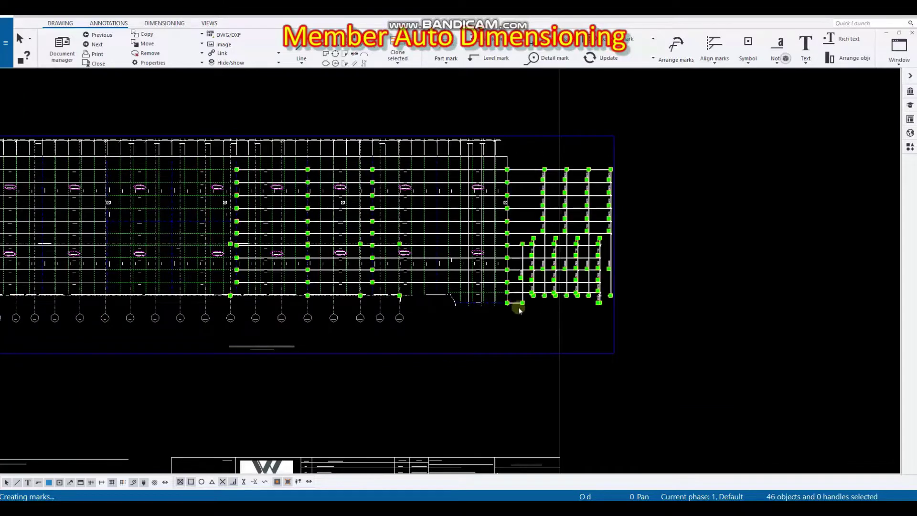
pyautogui.rightClick(516, 307)
pyautogui.click(569, 163)
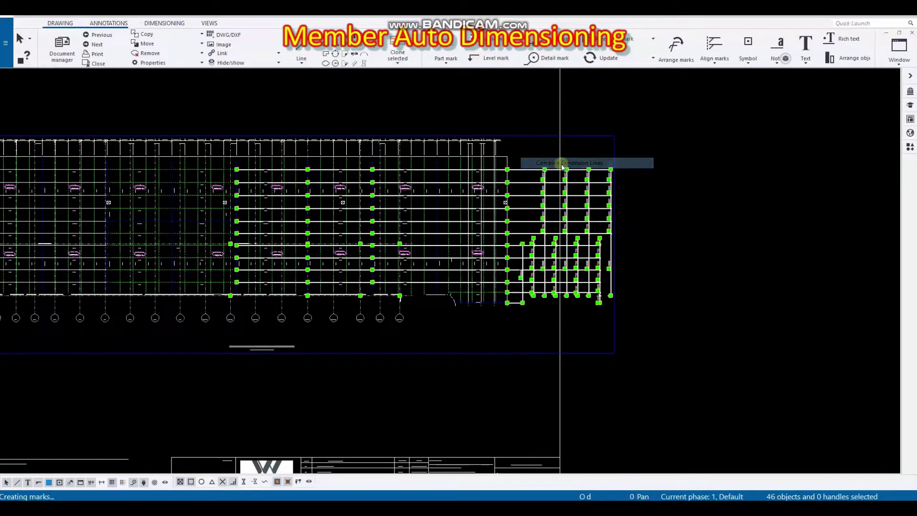
# Select the vertical dimensions at the plan's left end and combine their dimension lines
pyautogui.moveTo(2, 255); pyautogui.dragTo(441, 258, button='middle')
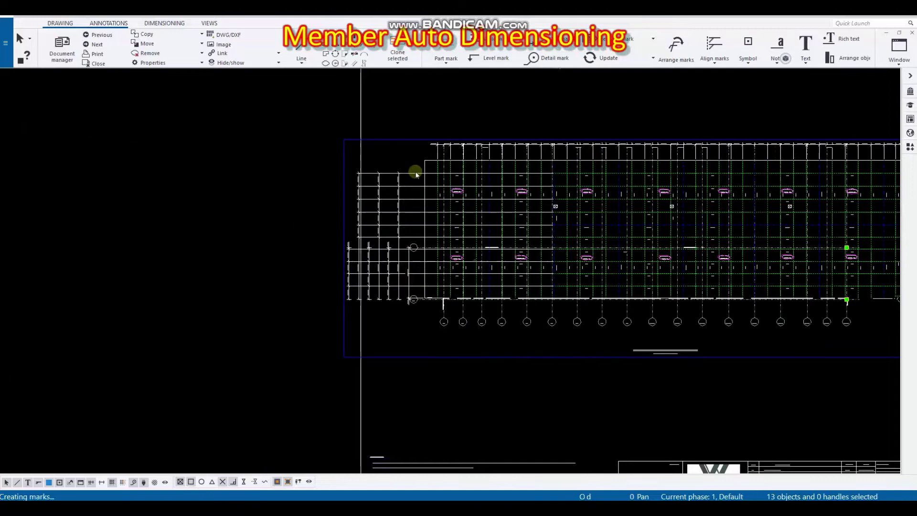
pyautogui.moveTo(394, 319); pyautogui.dragTo(897, 144)
pyautogui.rightClick(395, 308)
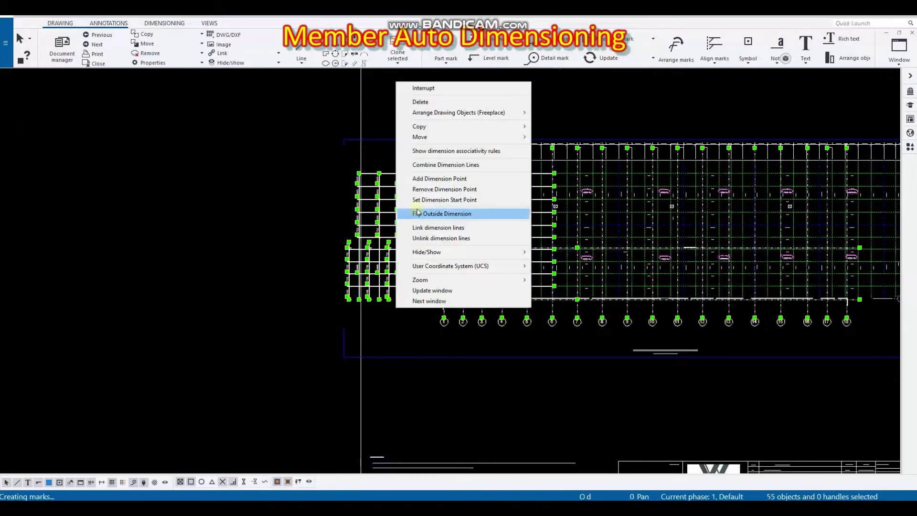
pyautogui.click(431, 165)
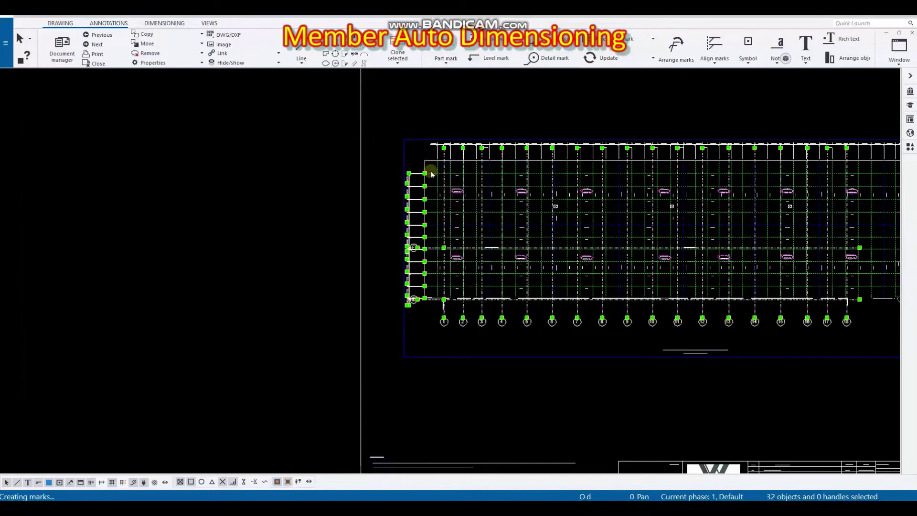
# Examine the combined dimension line above the plan against the joints and grid lines, and the overall dimension layout
pyautogui.scroll(5, 471, 154)
pyautogui.click(374, 220)
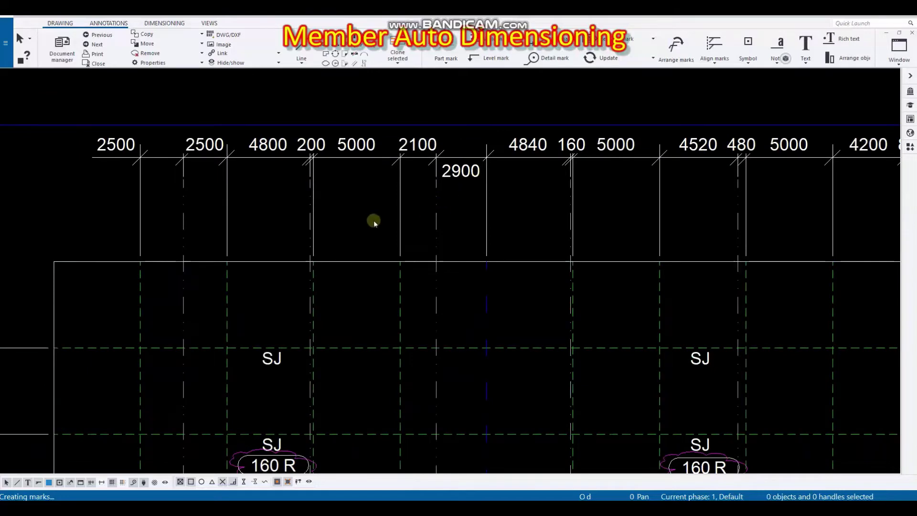
pyautogui.moveTo(354, 199); pyautogui.dragTo(376, 177, button='middle')
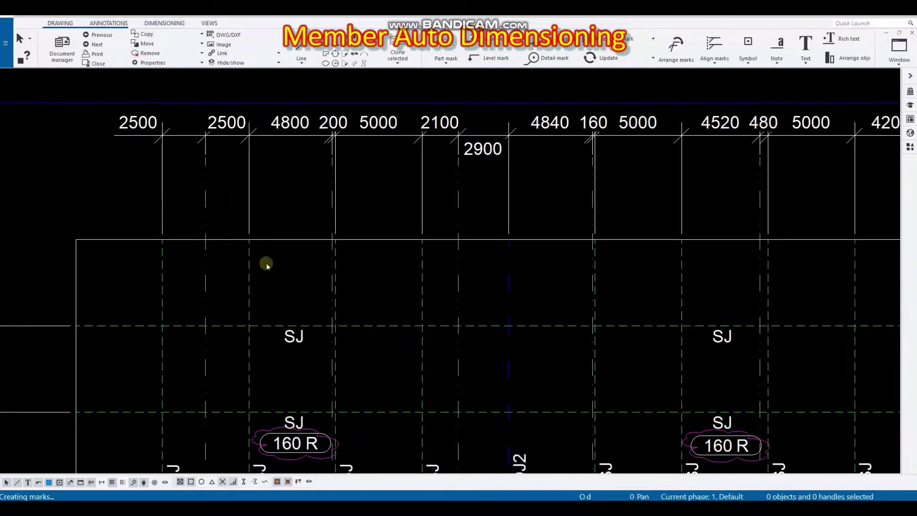
pyautogui.click(249, 279)
pyautogui.hscroll(3, 552, 227)
pyautogui.scroll(-3, 465, 230)
pyautogui.scroll(-3, 466, 230)
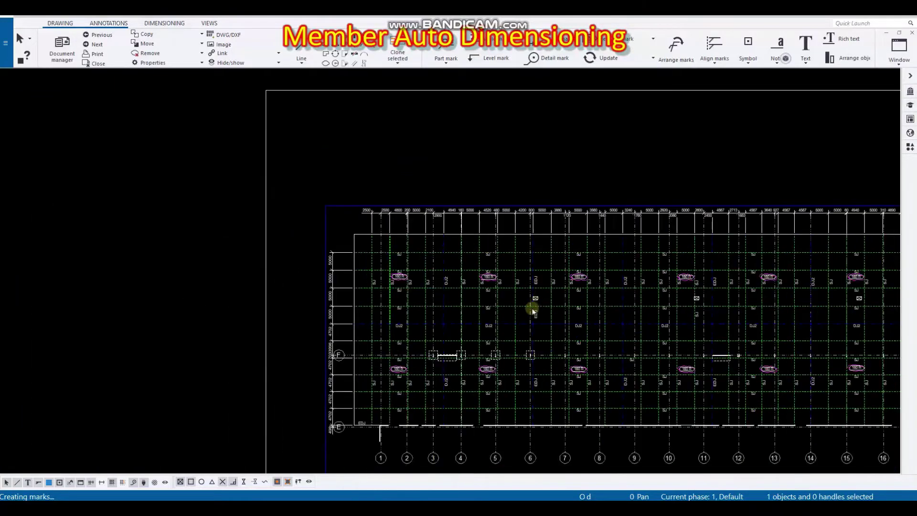
pyautogui.moveTo(589, 290); pyautogui.dragTo(450, 291, button='middle')
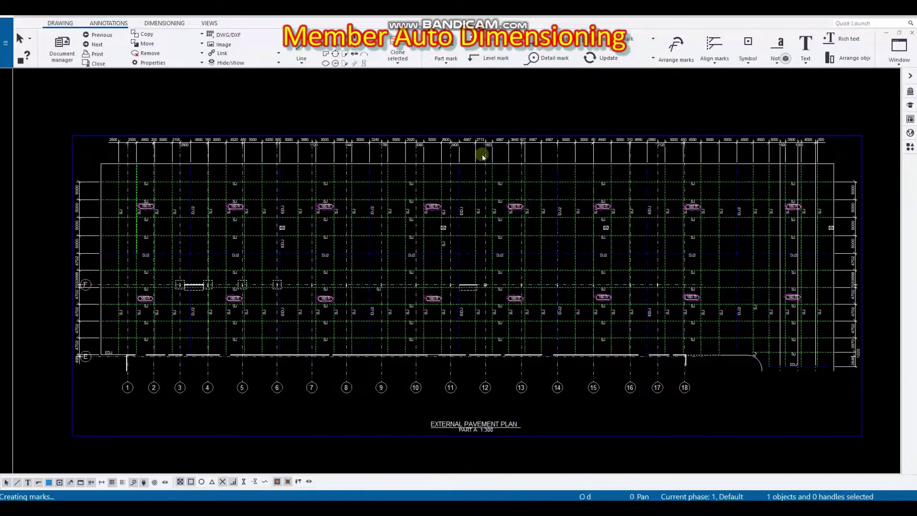
# Reopen the drawing's dimensioning properties and load the TNG_JOINT settings
pyautogui.doubleClick(487, 110)
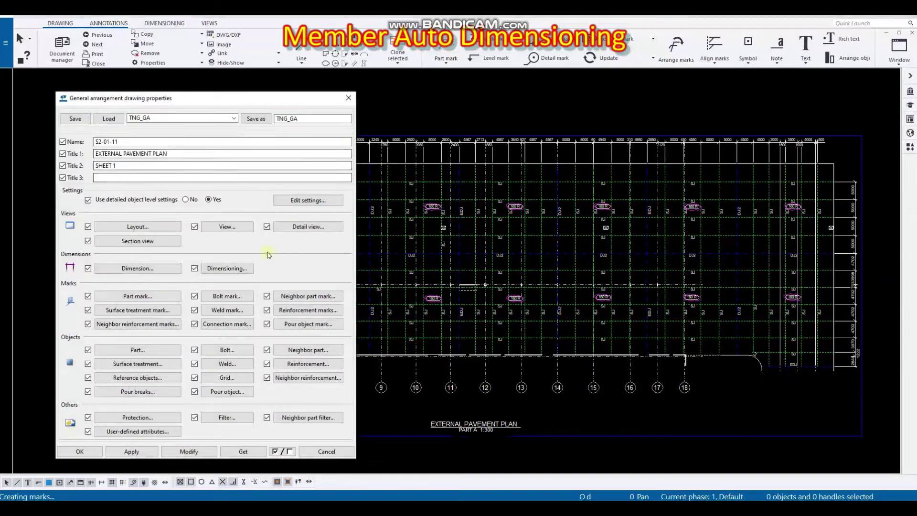
pyautogui.click(225, 268)
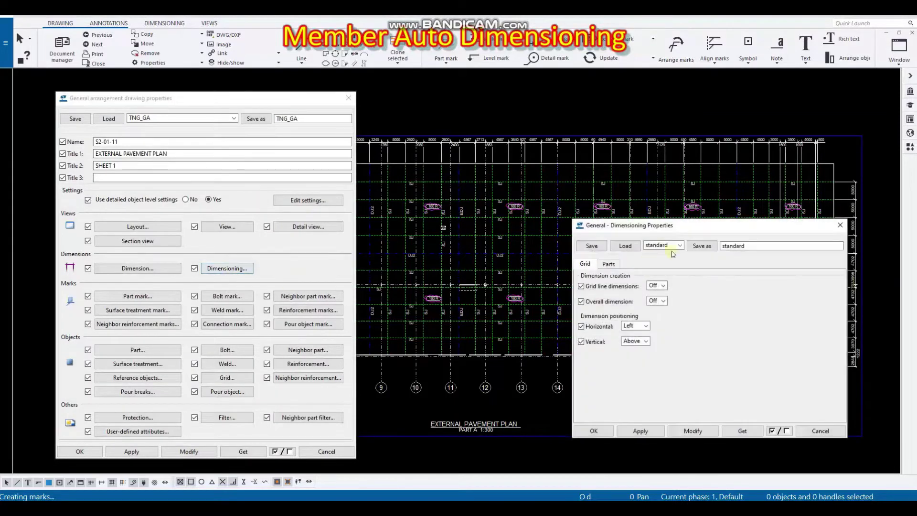
pyautogui.moveTo(716, 227); pyautogui.dragTo(354, 183)
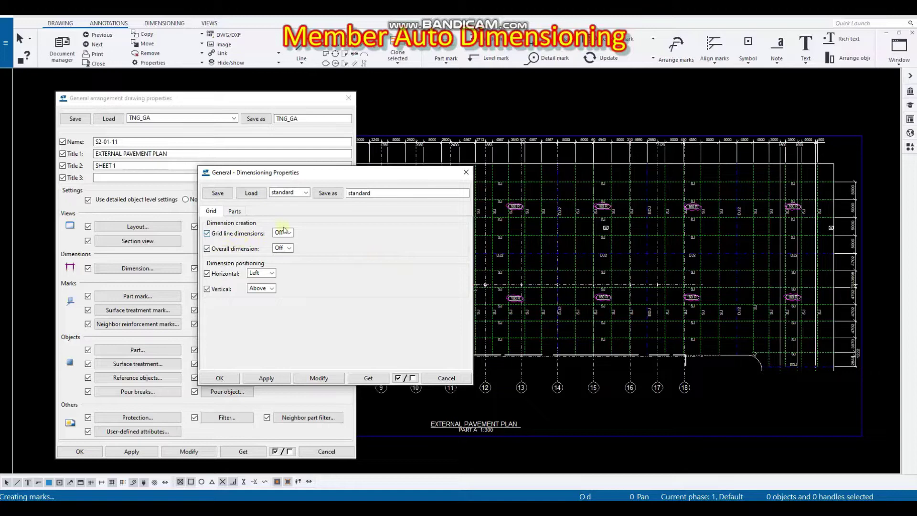
pyautogui.click(288, 193)
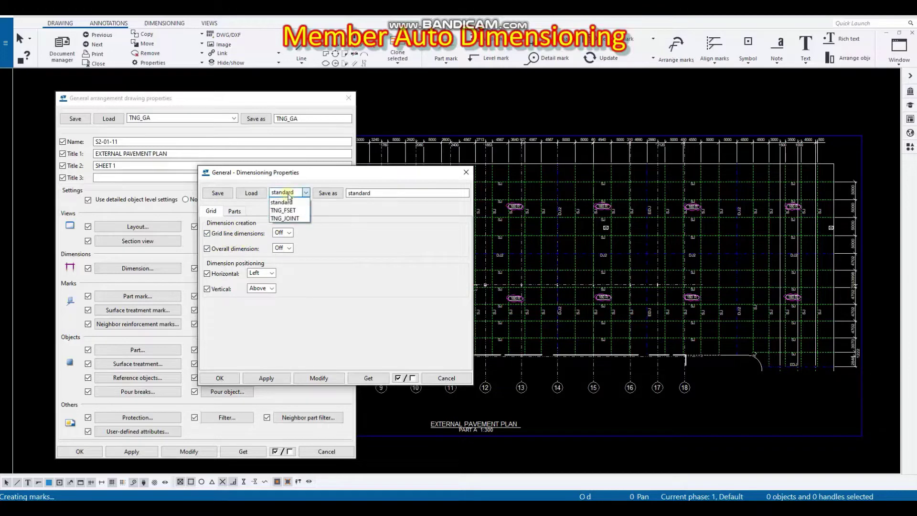
pyautogui.click(288, 218)
pyautogui.click(251, 193)
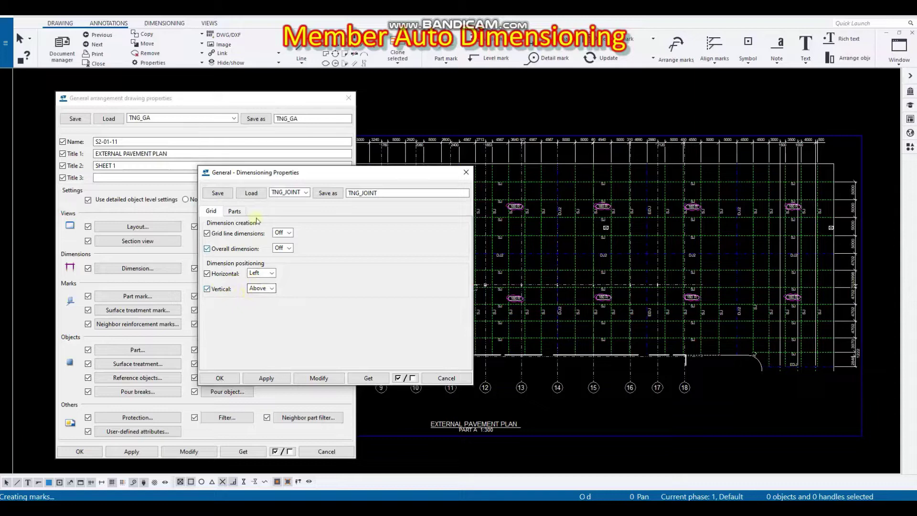
# Examine the TNG_JOINT object group dimensioning rules for parts, widening the horizontal and vertical position columns to read them fully
pyautogui.click(234, 212)
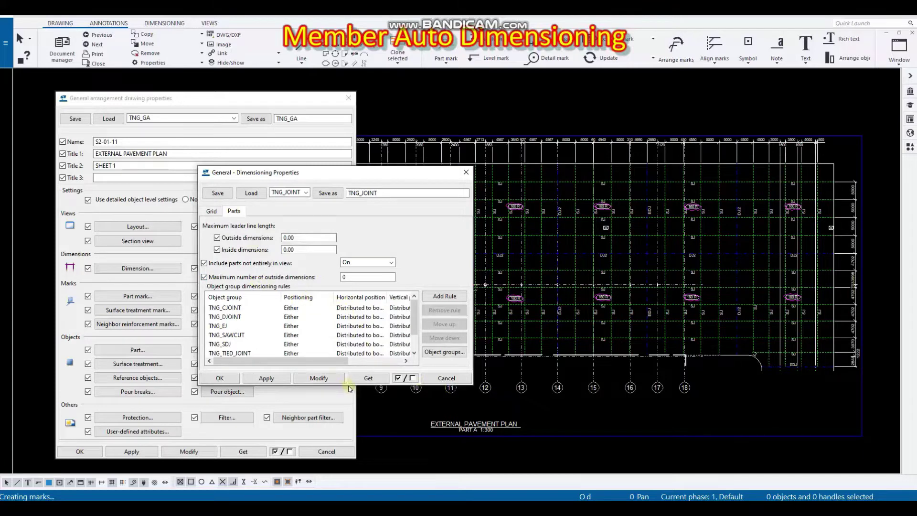
pyautogui.doubleClick(232, 308)
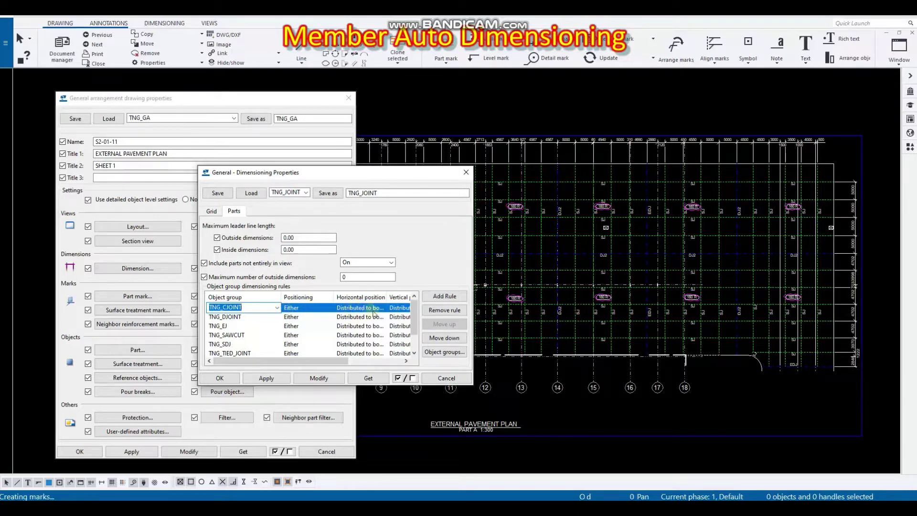
pyautogui.moveTo(320, 365); pyautogui.dragTo(337, 365)
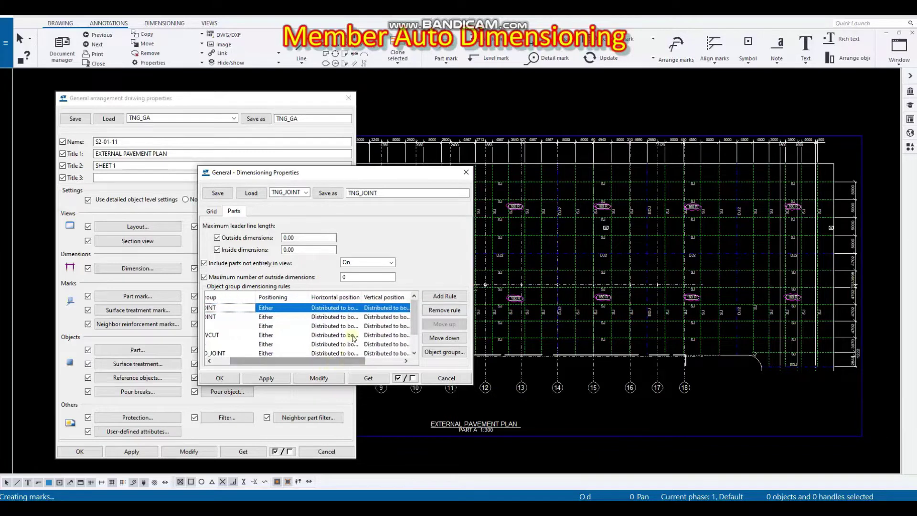
pyautogui.moveTo(361, 297); pyautogui.dragTo(380, 297)
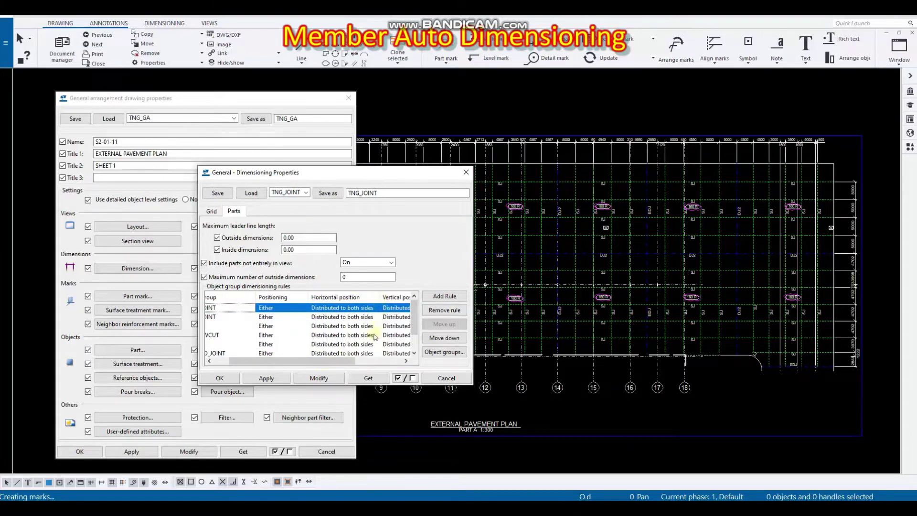
pyautogui.moveTo(344, 365); pyautogui.dragTo(382, 365)
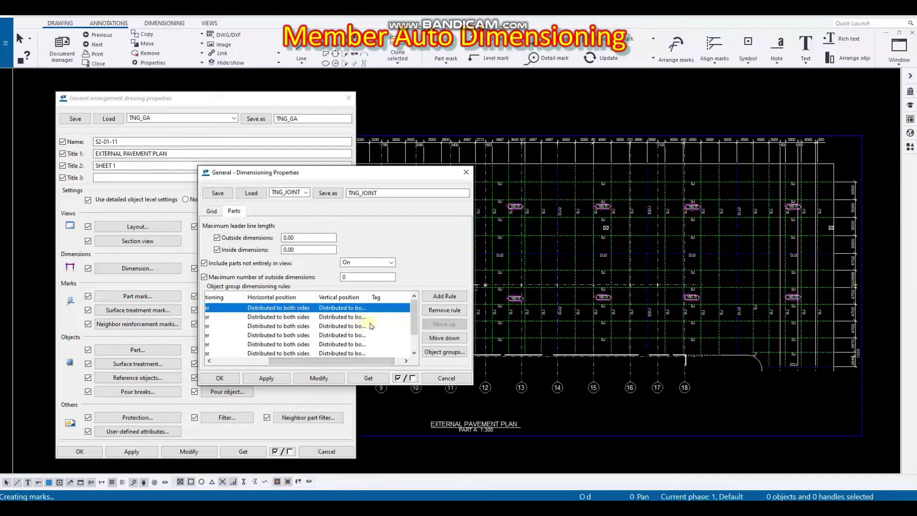
pyautogui.moveTo(370, 297); pyautogui.dragTo(386, 296)
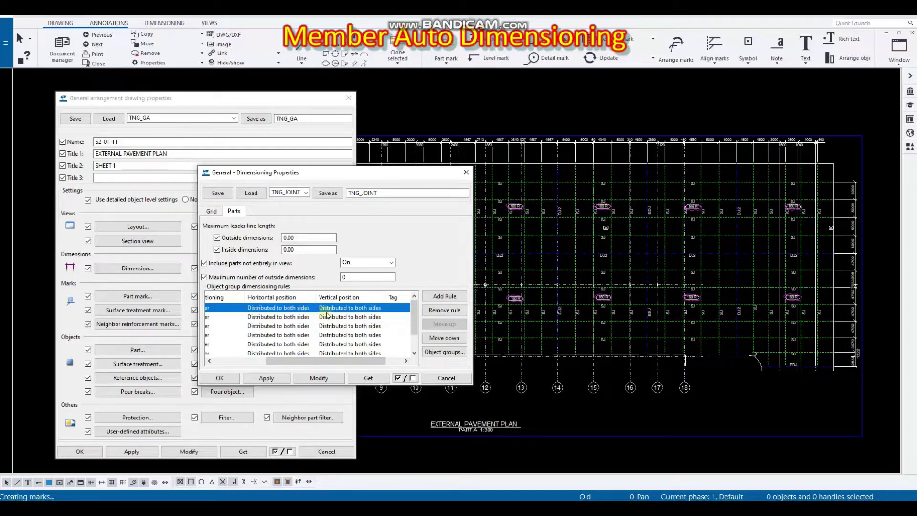
pyautogui.moveTo(331, 366); pyautogui.dragTo(261, 372)
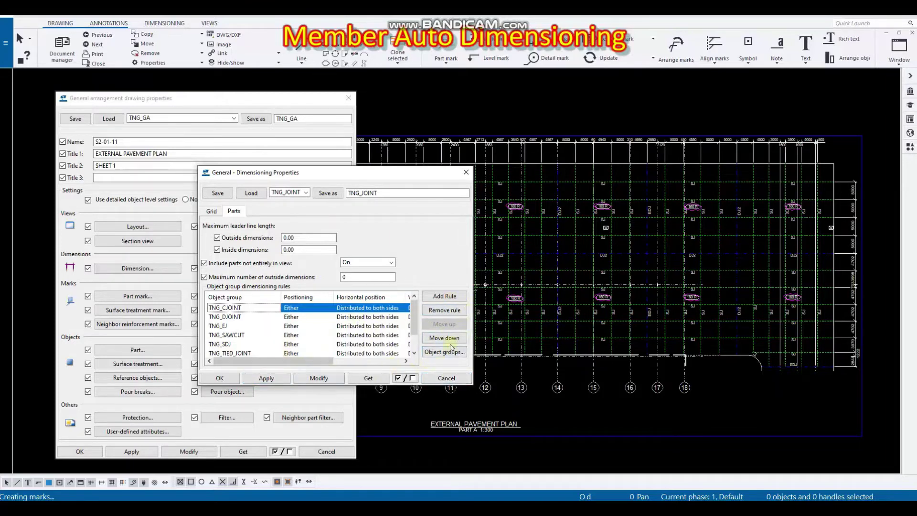
# Open the object group selection filters behind the TNG_JOINT dimensioning rules and load the TNG_SAWCUT filter
pyautogui.click(299, 326)
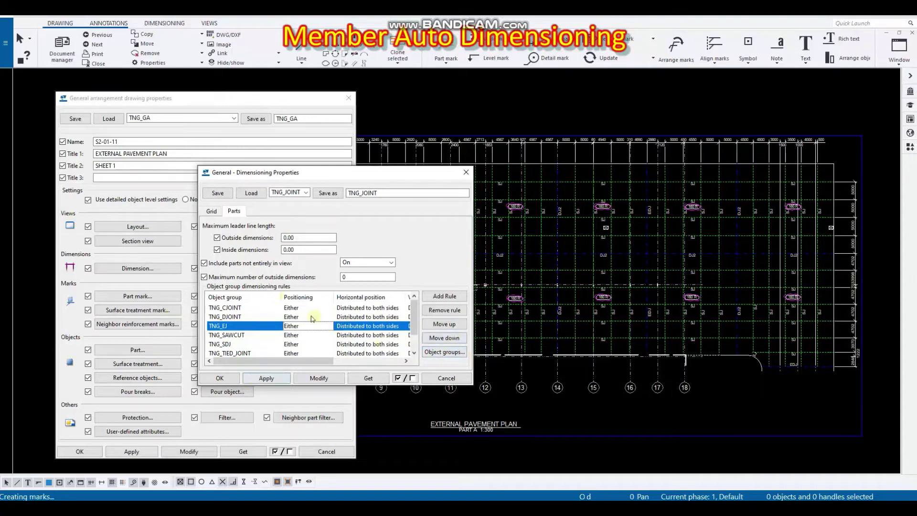
pyautogui.click(439, 352)
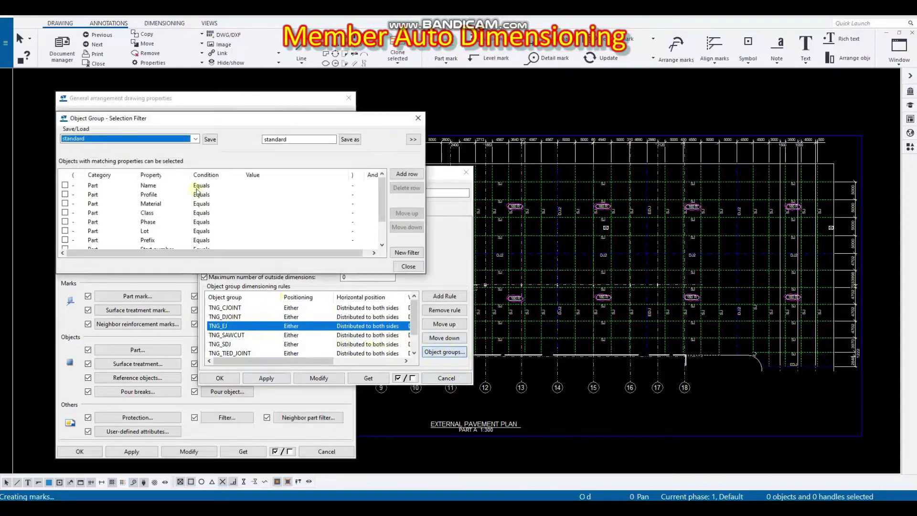
pyautogui.moveTo(166, 121); pyautogui.dragTo(219, 143)
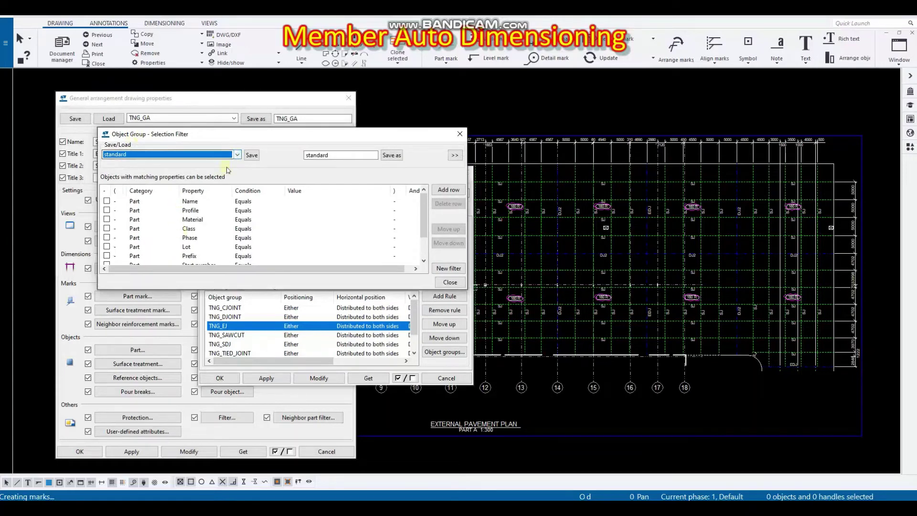
pyautogui.click(238, 156)
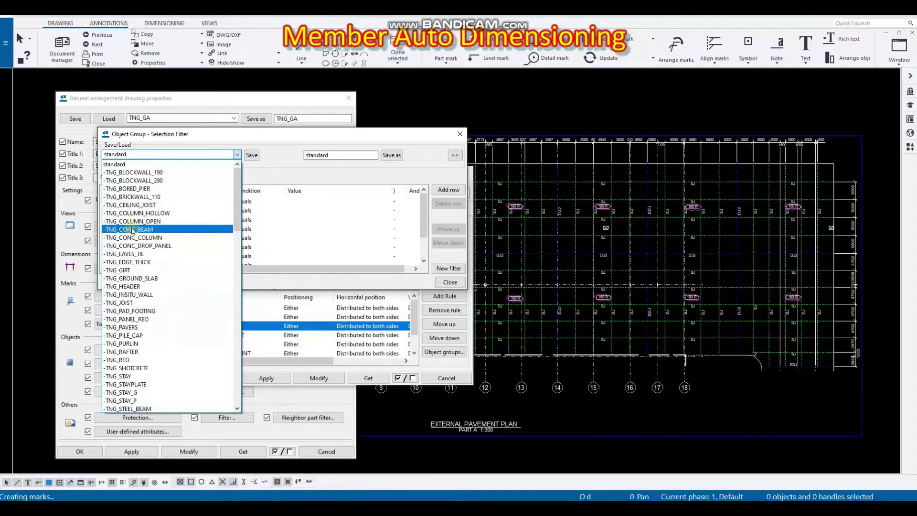
pyautogui.scroll(-1, 164, 353)
pyautogui.scroll(-20, 162, 352)
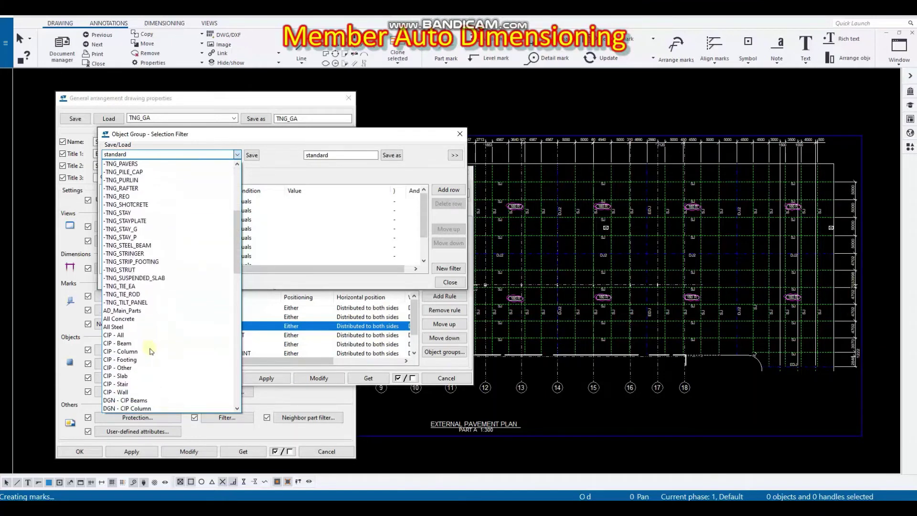
pyautogui.scroll(-3, 151, 351)
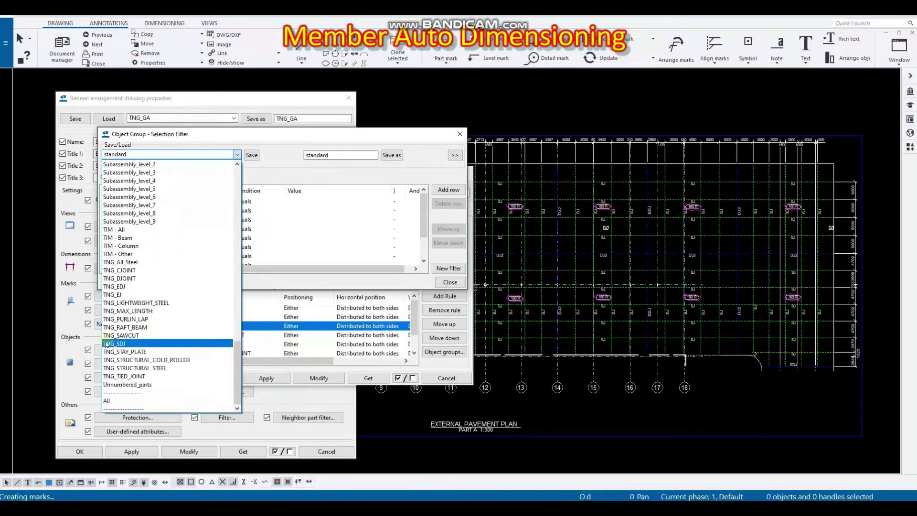
pyautogui.click(139, 375)
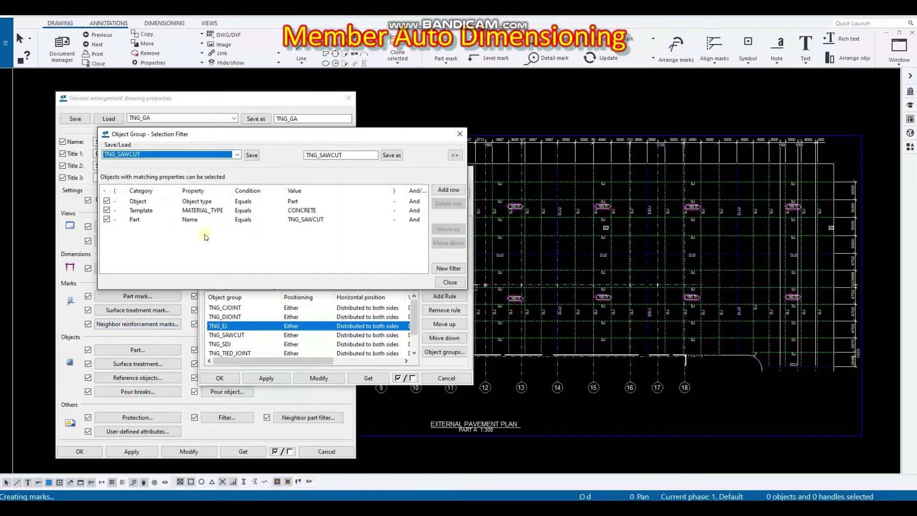
# Inspect the part name condition of the TNG_SAWCUT filter, and close the filter, dimensioning and drawing properties without applying changes
pyautogui.click(319, 223)
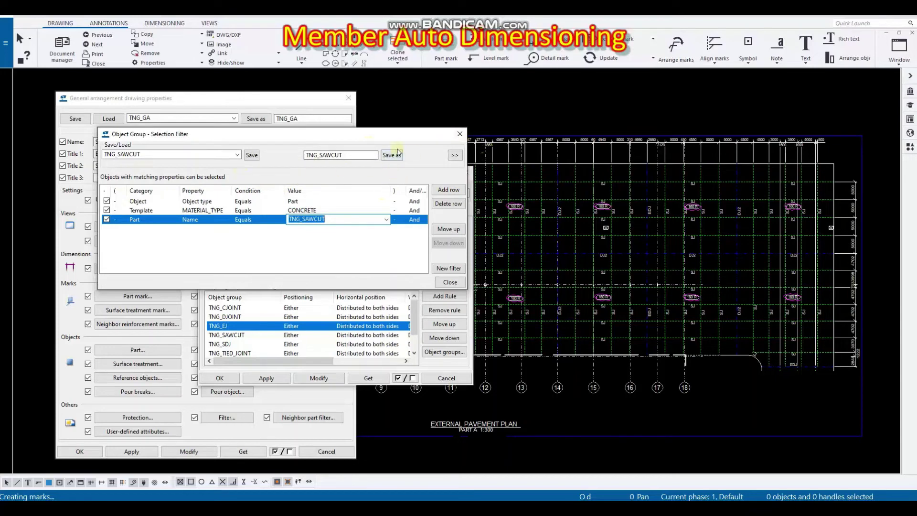
pyautogui.click(458, 135)
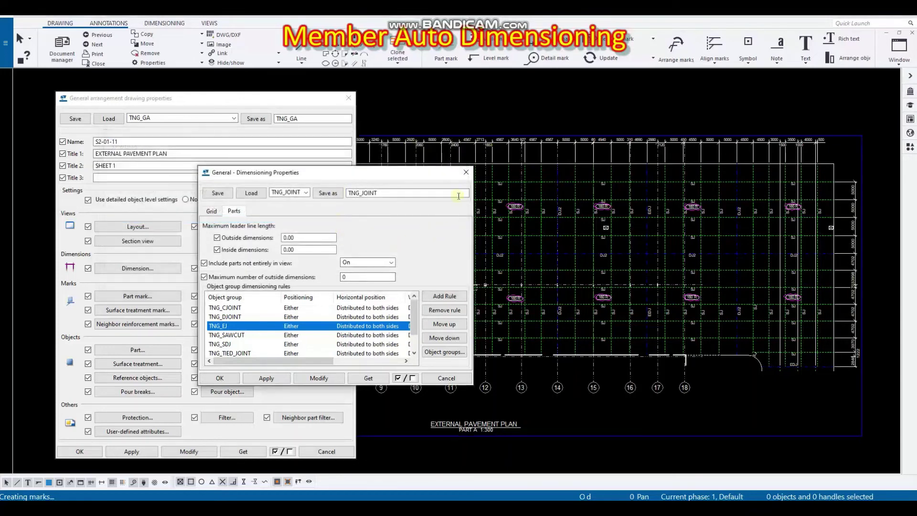
pyautogui.click(465, 175)
pyautogui.click(348, 98)
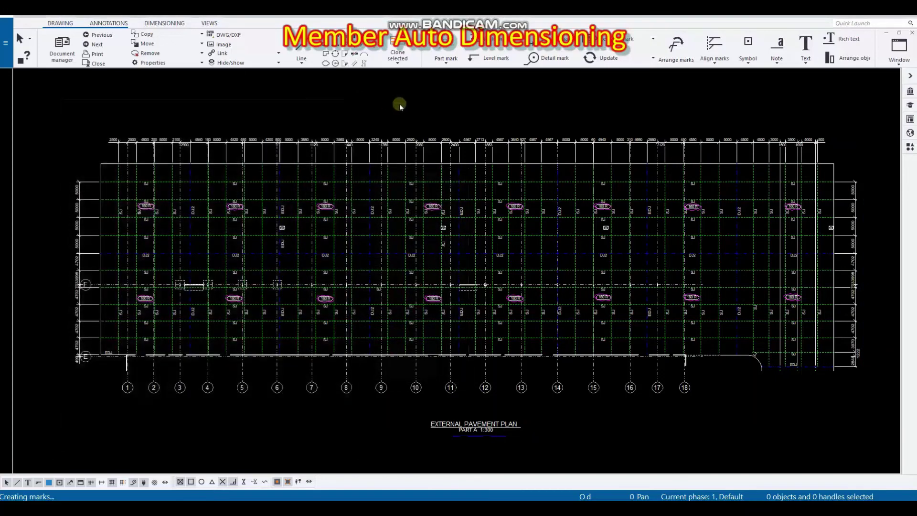